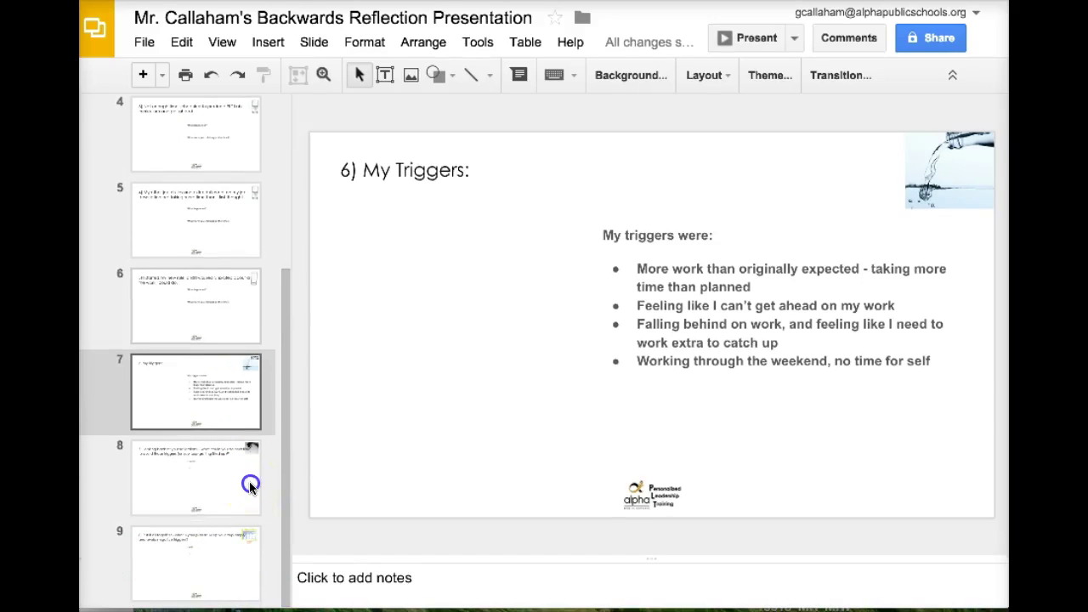
Step: Browse from the reflections slide and My Triggers to slide 6 about starting the new role
left_click(195, 481)
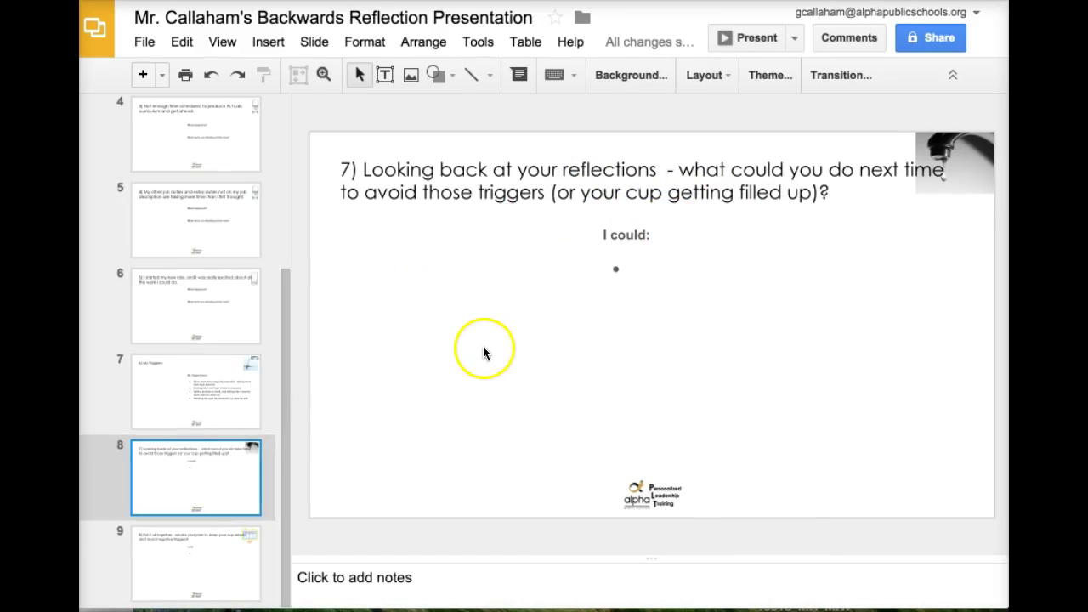
left_click(244, 403)
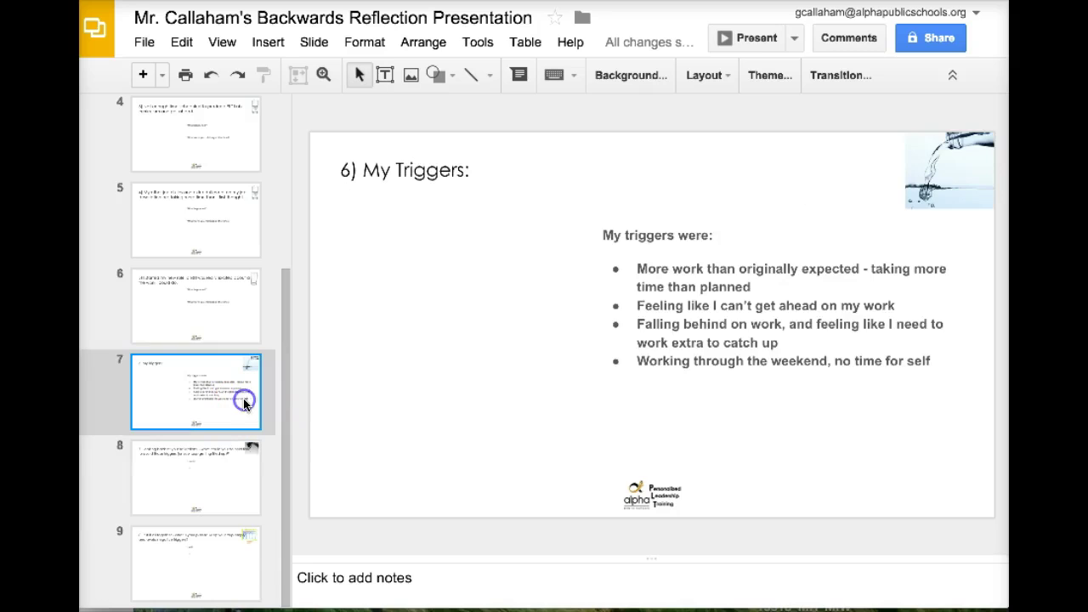
left_click(214, 498)
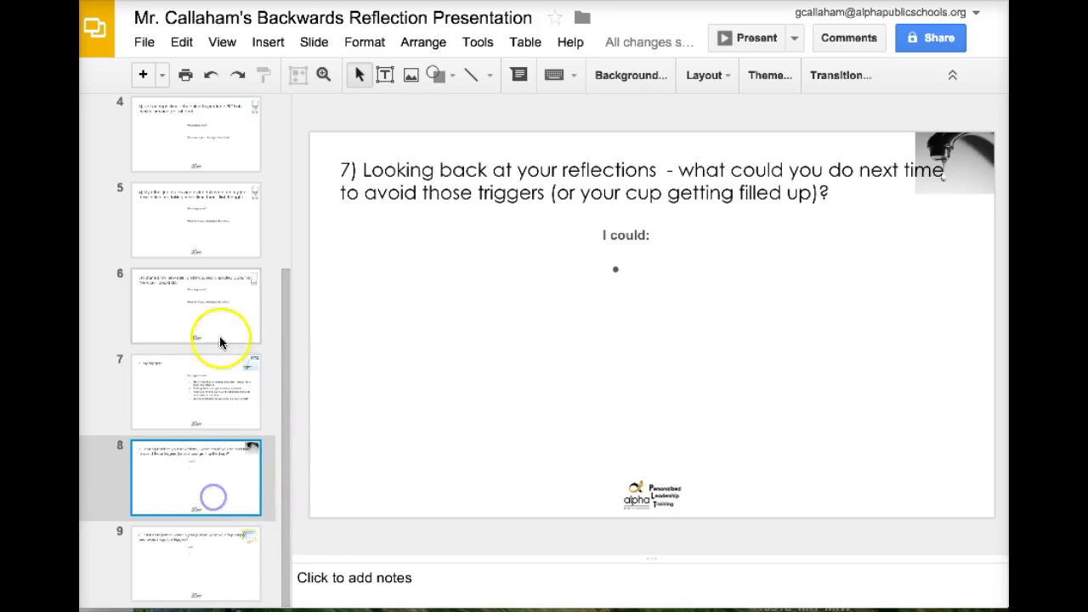
left_click(223, 308)
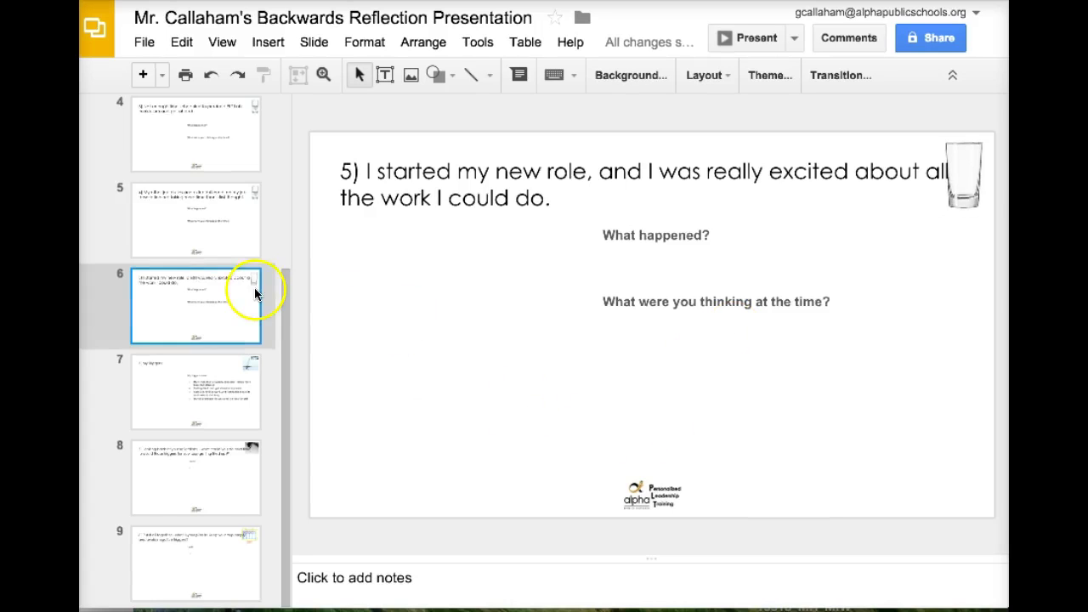
Step: Review the 'Working through the weekend' slide and glance at the falling-behind slide
scroll(255, 293, "up", 3)
left_click(204, 245)
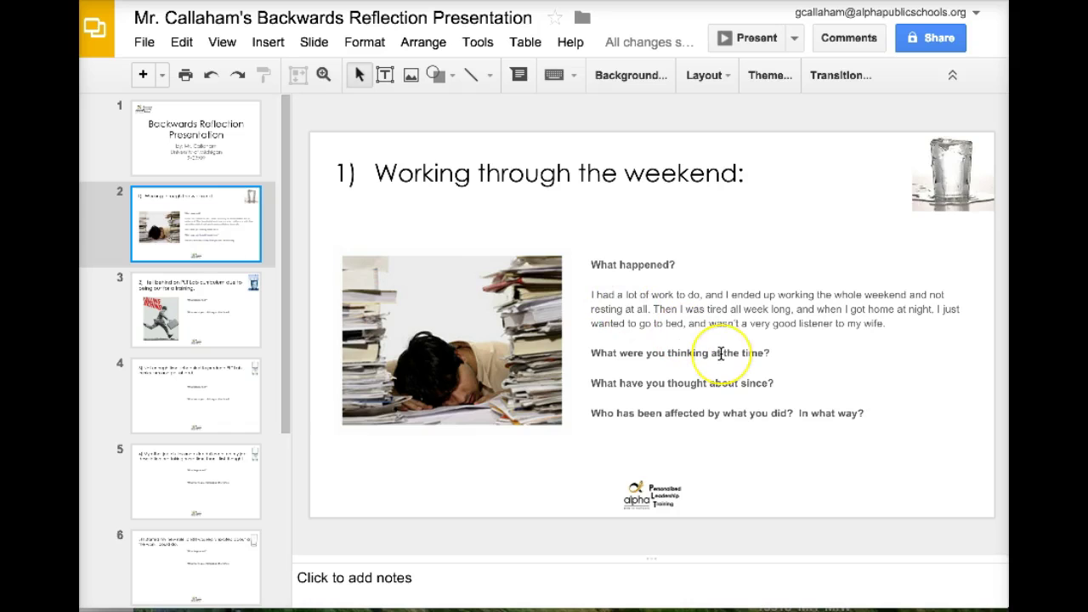
key("Down")
key("Up")
left_click(775, 332)
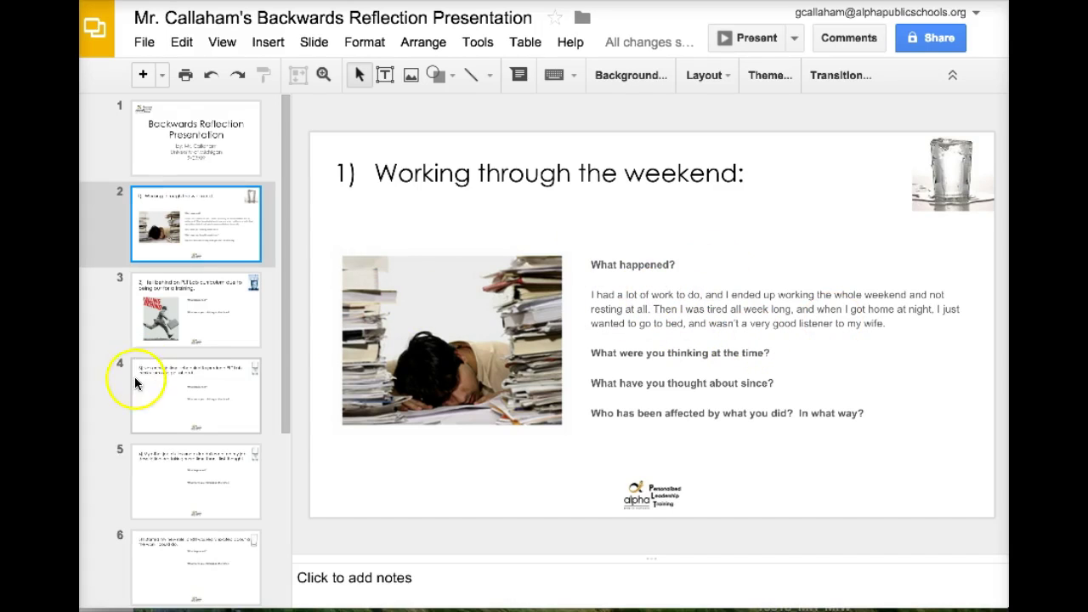
Step: Open slide 8's empty 'I could:' bullet, recheck the weekend and curriculum slides, then return
scroll(232, 385, "down", 3)
left_click(204, 493)
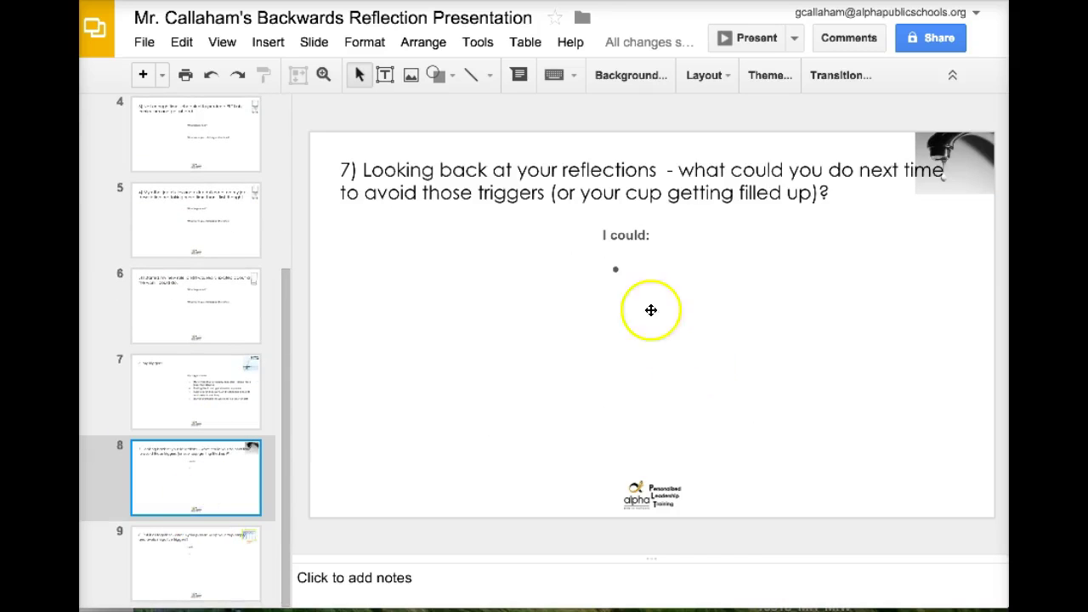
left_click(642, 281)
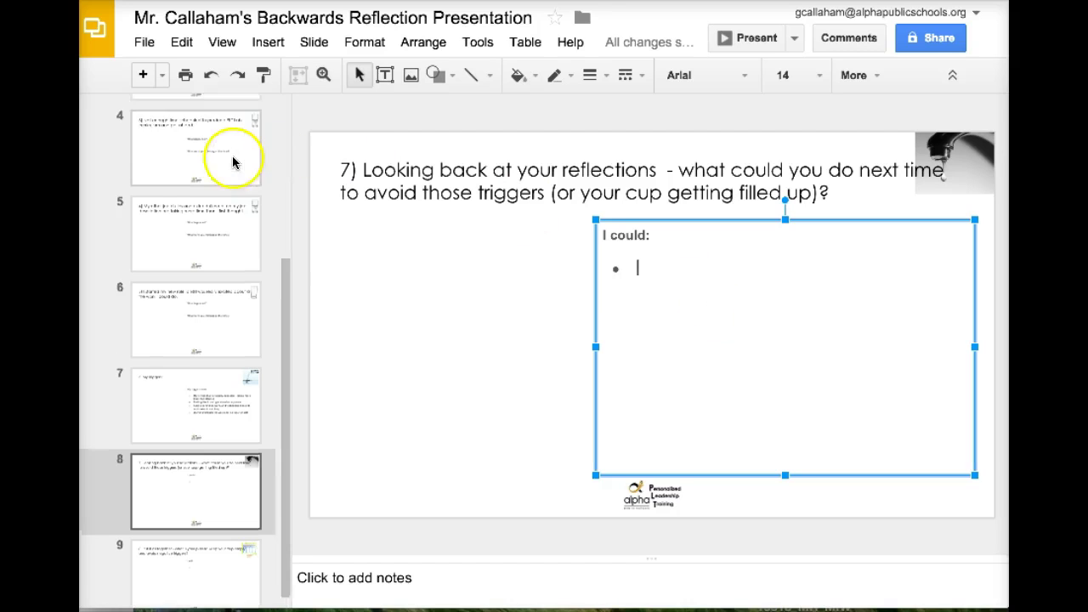
scroll(235, 161, "up", 3)
left_click(214, 238)
left_click(212, 330)
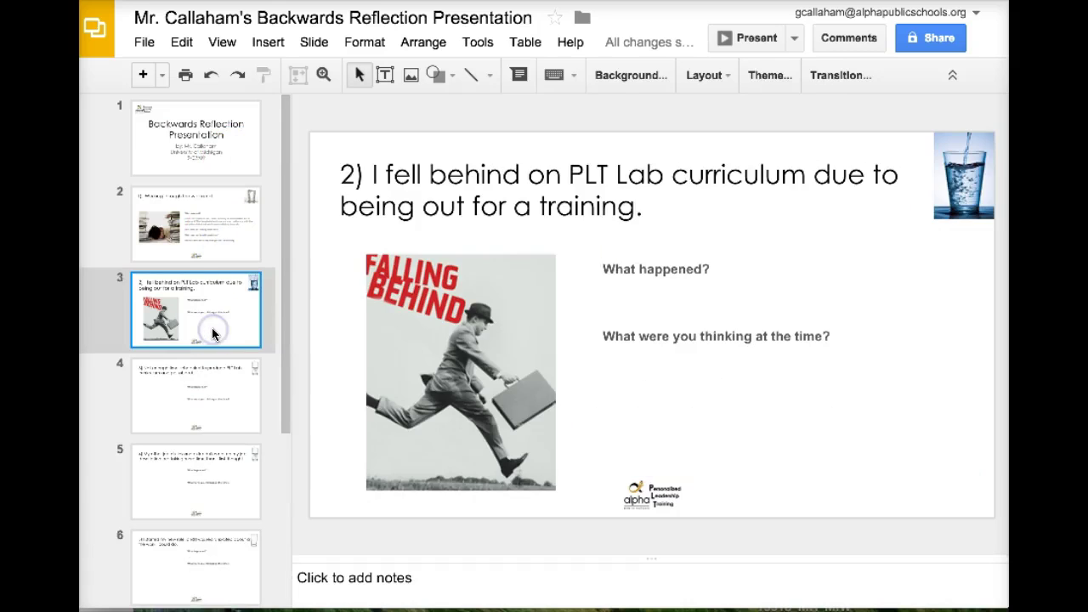
scroll(190, 427, "down", 3)
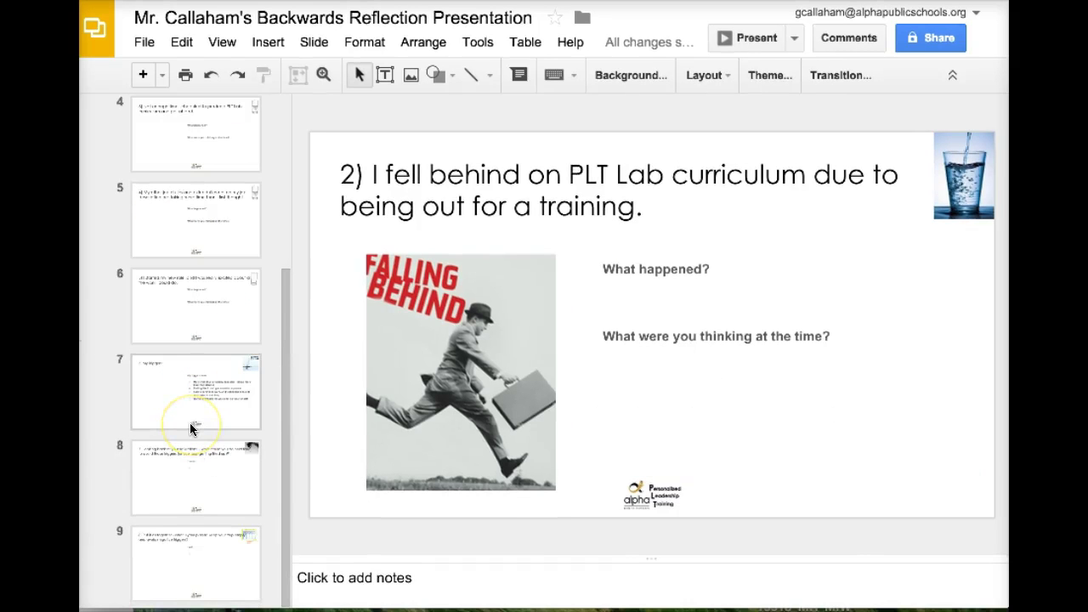
left_click(190, 493)
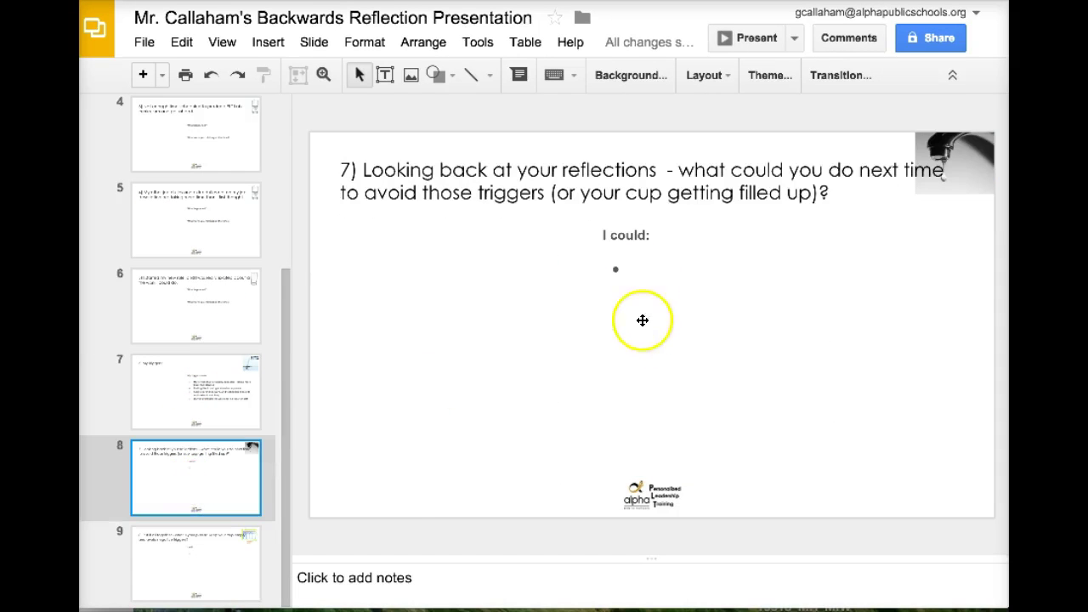
Step: Write the first bullet on scheduling deadline-specific work the week before, then add an empty second bullet
left_click(642, 273)
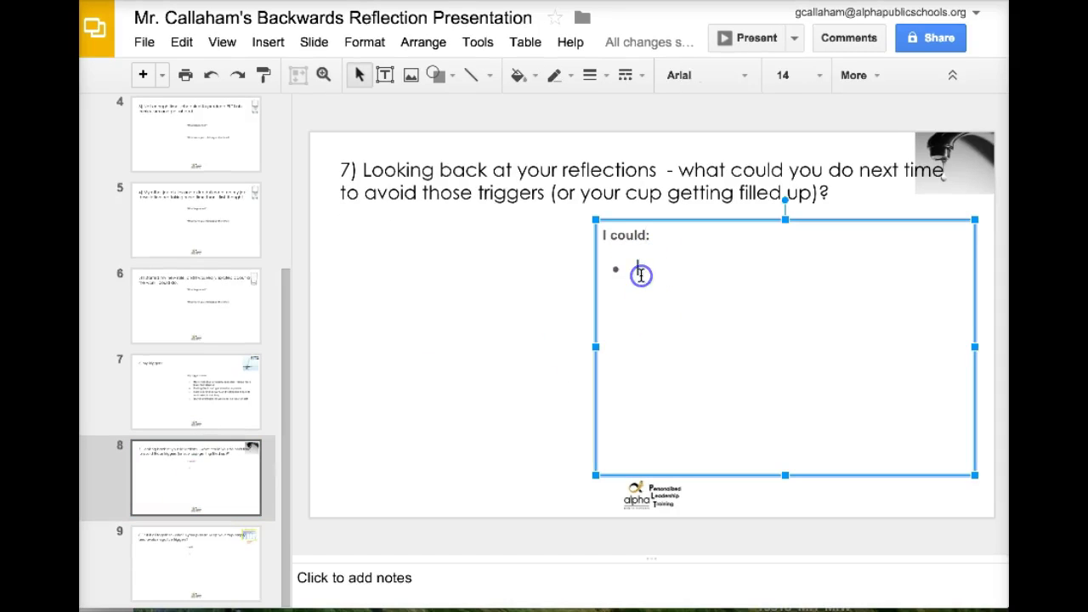
type("If I am g")
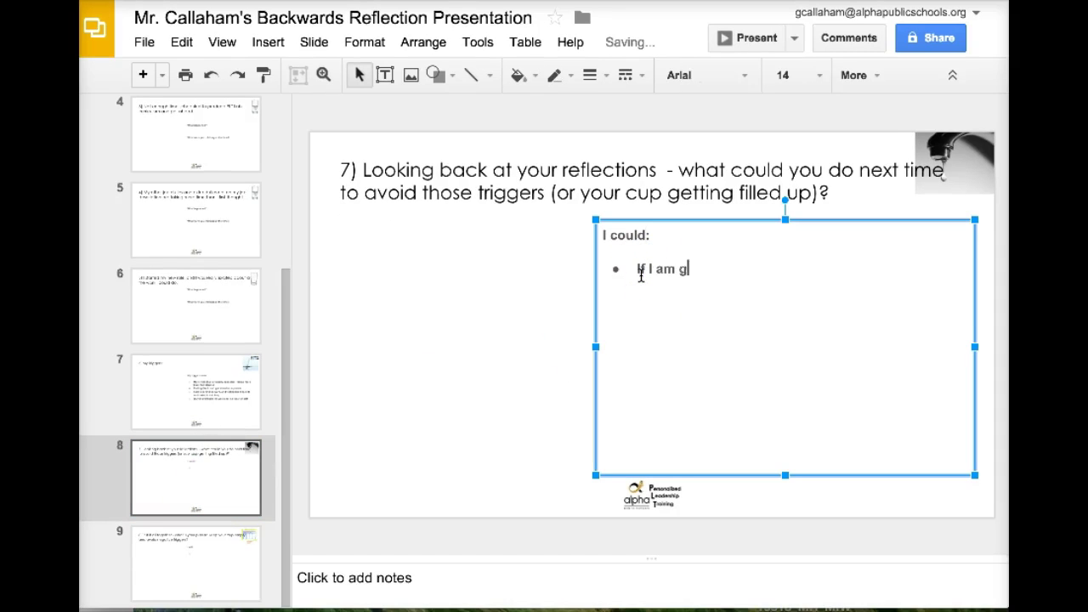
type("oing to miss work fo")
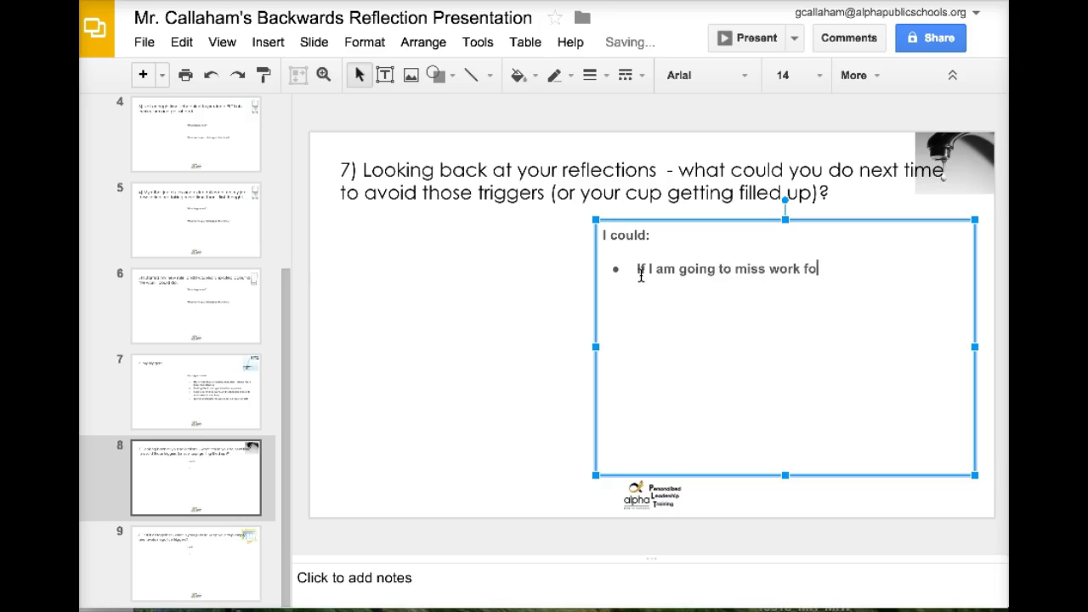
type("r a training or somethi")
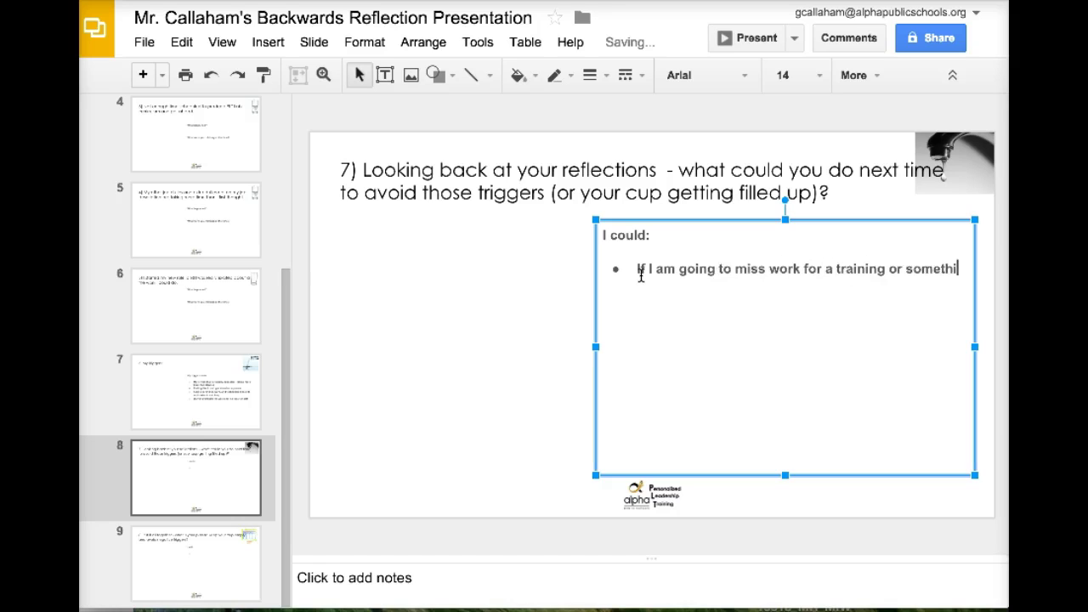
type("ng else, I can ")
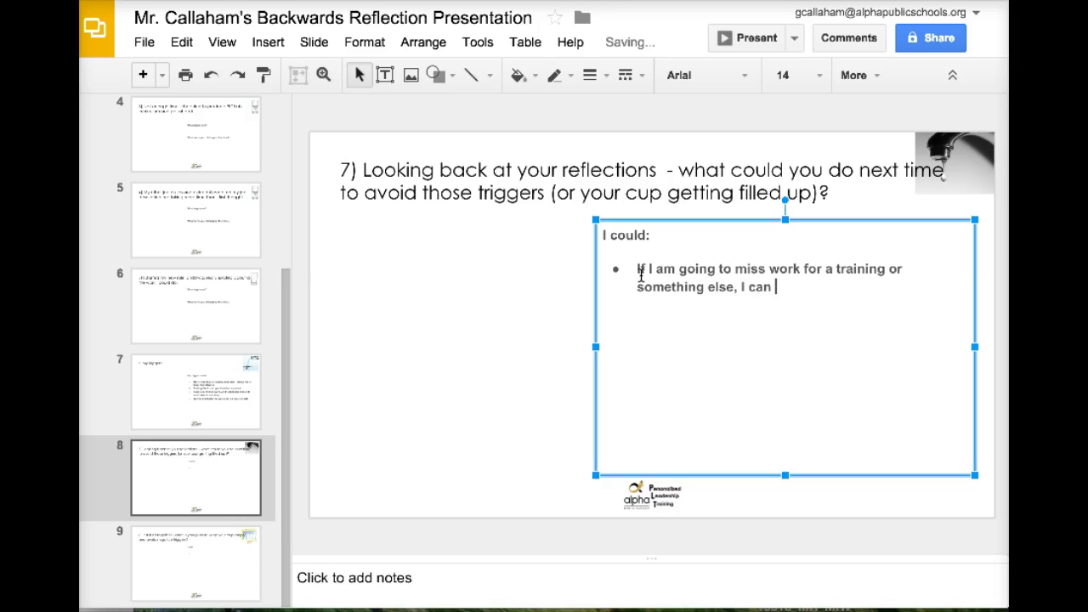
type("schedule more time for ")
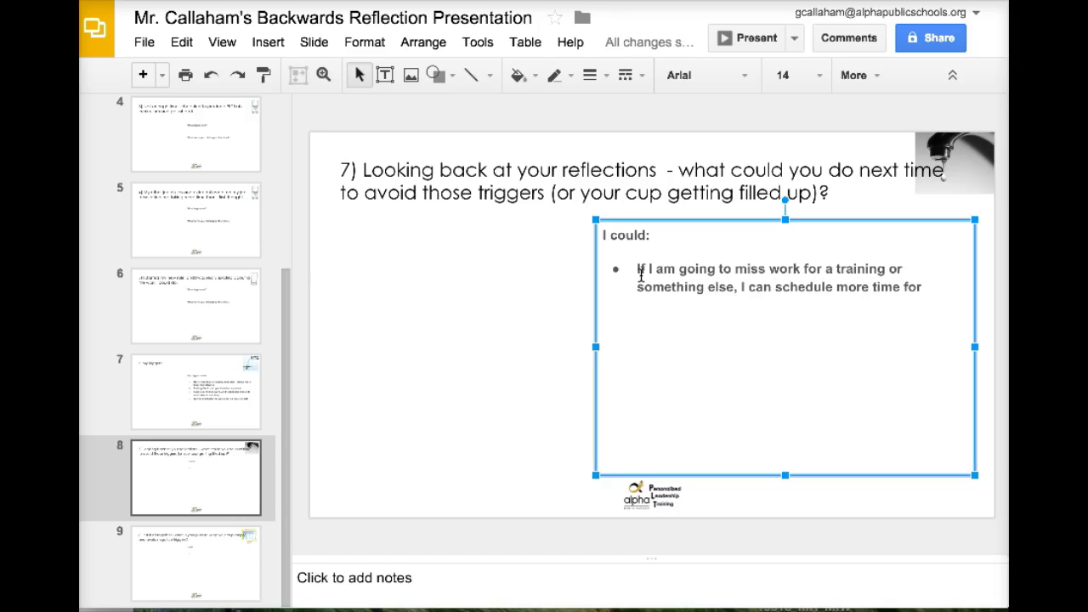
type("deadline-specif")
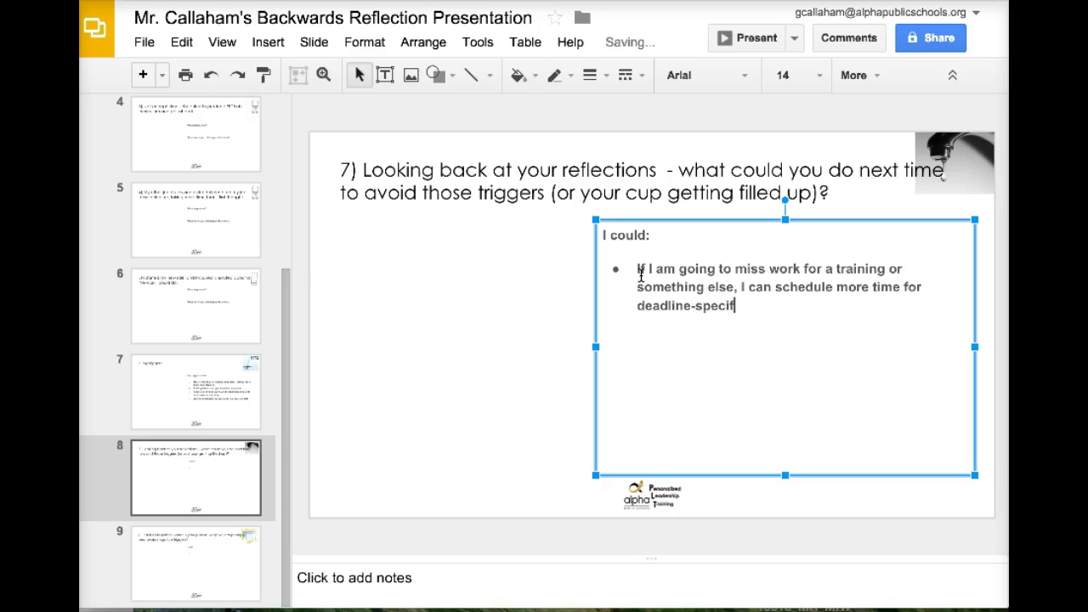
type("ic ")
type("work before")
key("BackSpace")
key("BackSpace")
key("BackSpace")
key("BackSpace")
key("BackSpace")
key("BackSpace")
key("BackSpace")
type("the week before.")
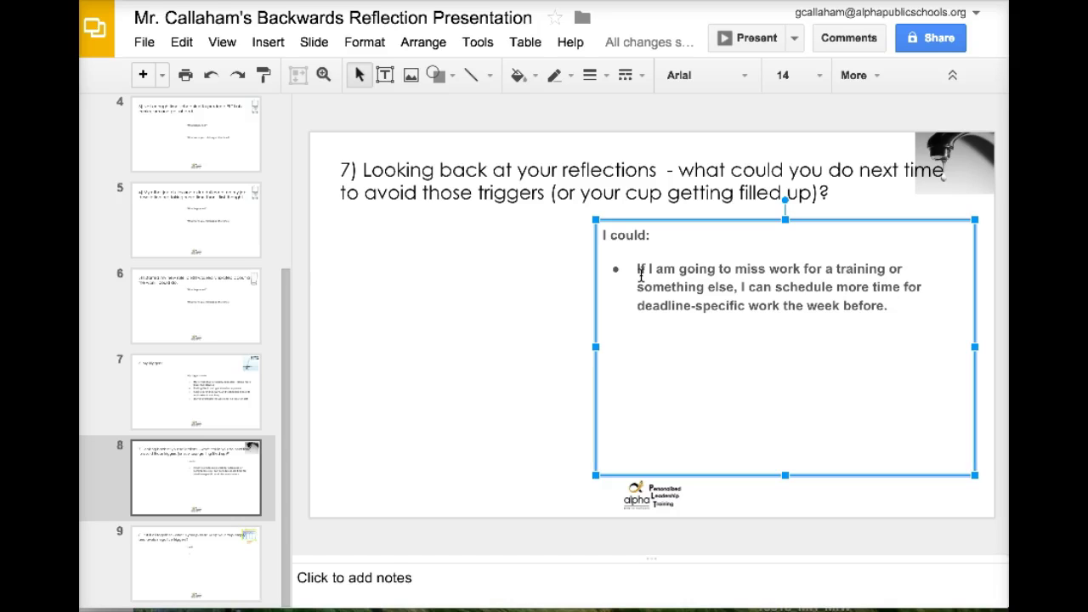
left_click(756, 362)
key("Return")
Step: Review slides 7, 6 and 5 about the new role and extra job duties
left_click(212, 421)
left_click(224, 309)
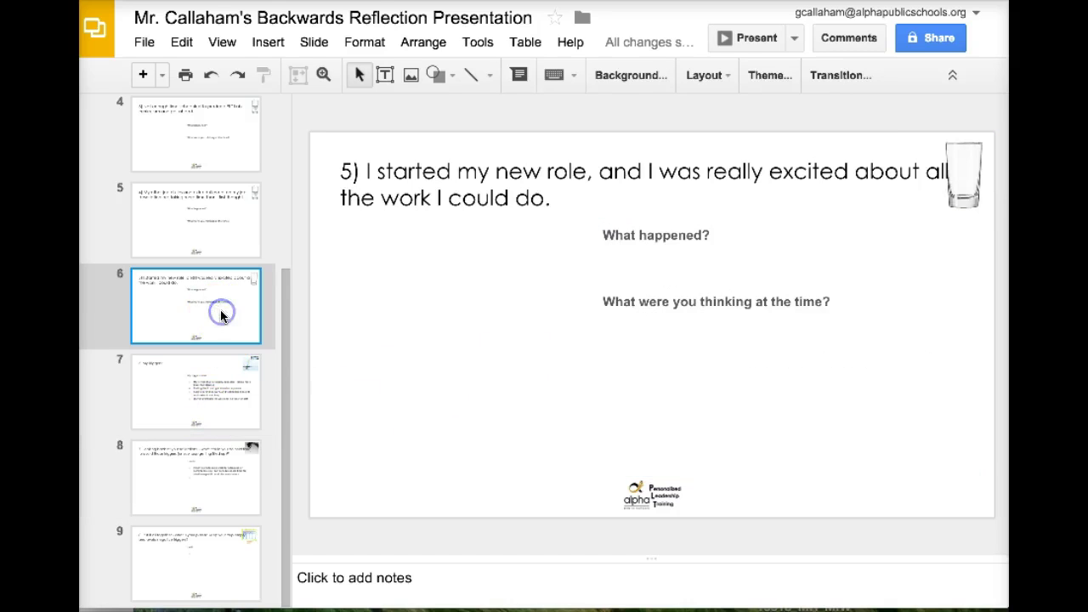
left_click(231, 239)
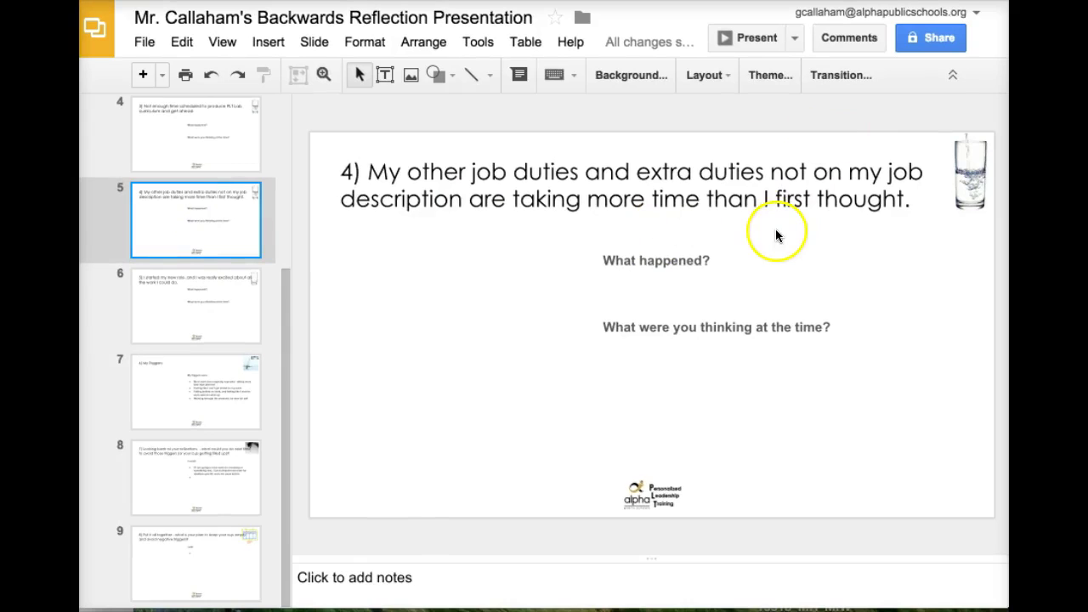
Step: On slide 8, type the second bullet about spending more schedule time on non-curriculum work
left_click(228, 500)
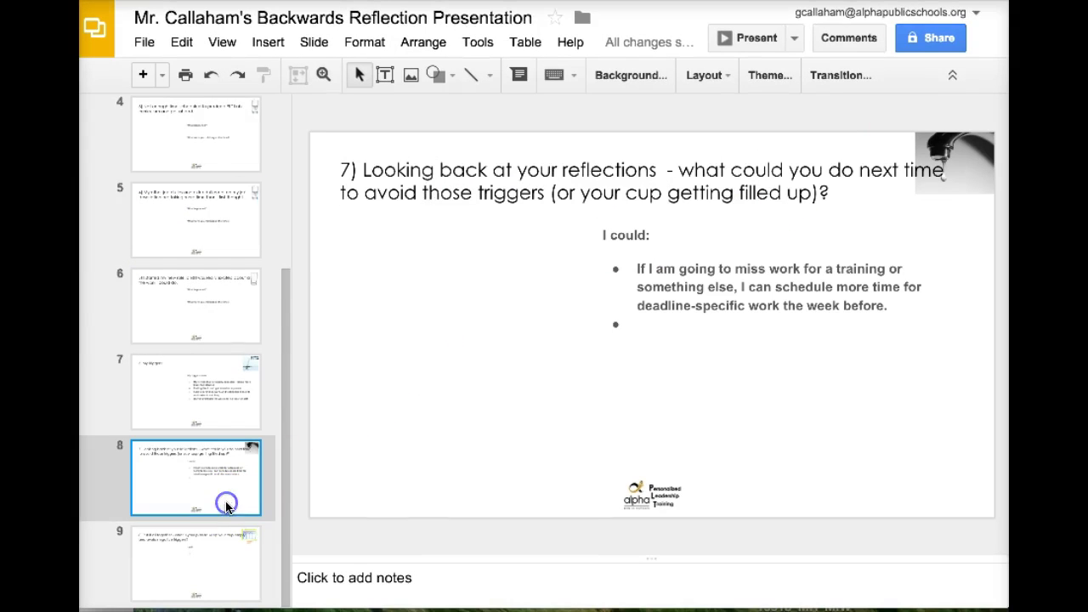
left_click(662, 334)
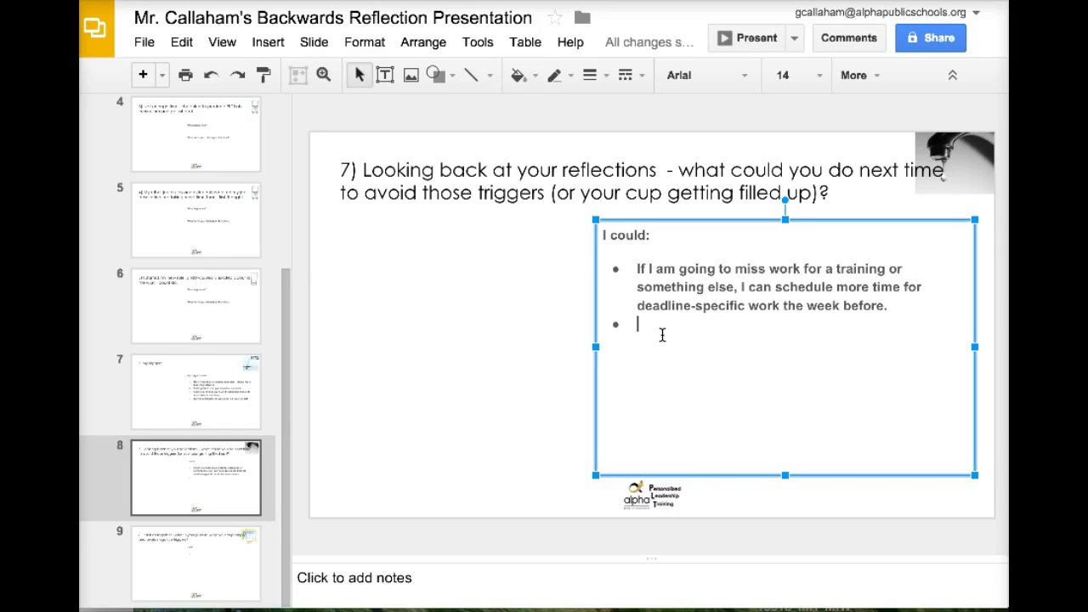
type("I can spedn")
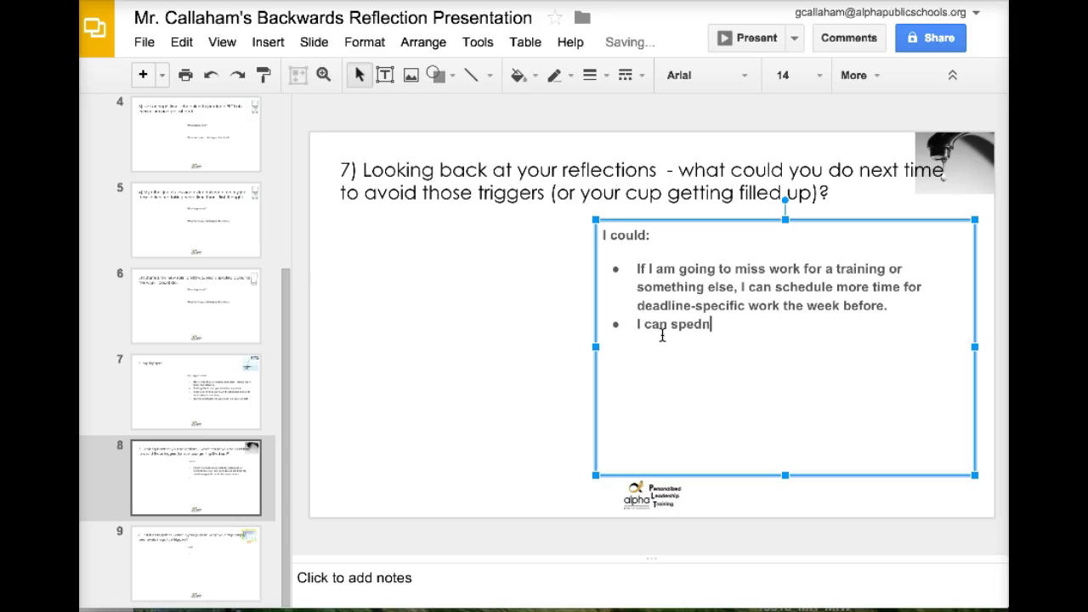
key("BackSpace")
key("BackSpace")
type("nd more time ")
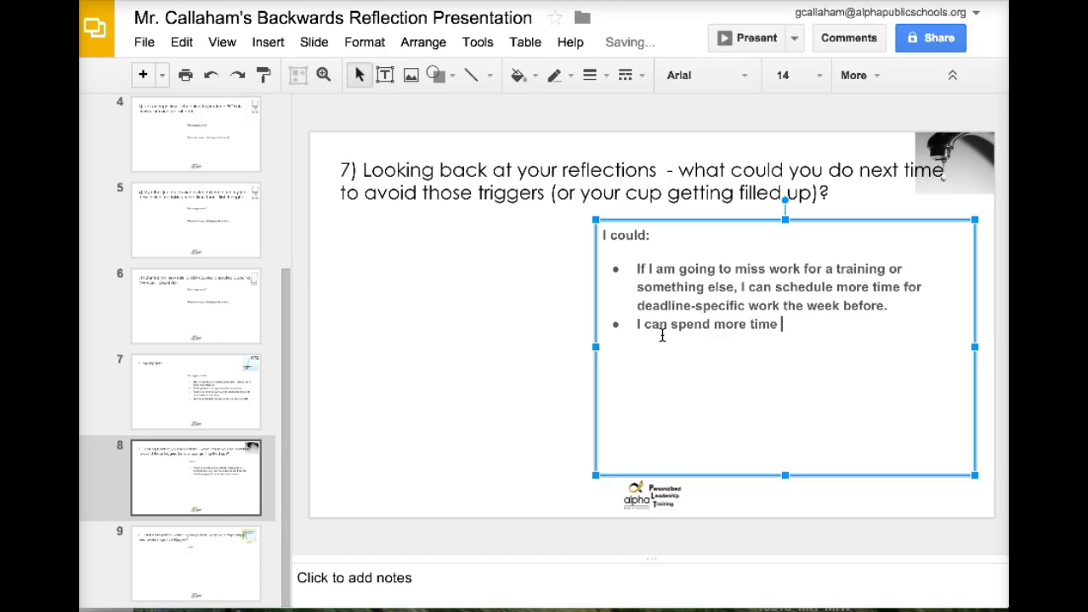
type("on my schedule - ")
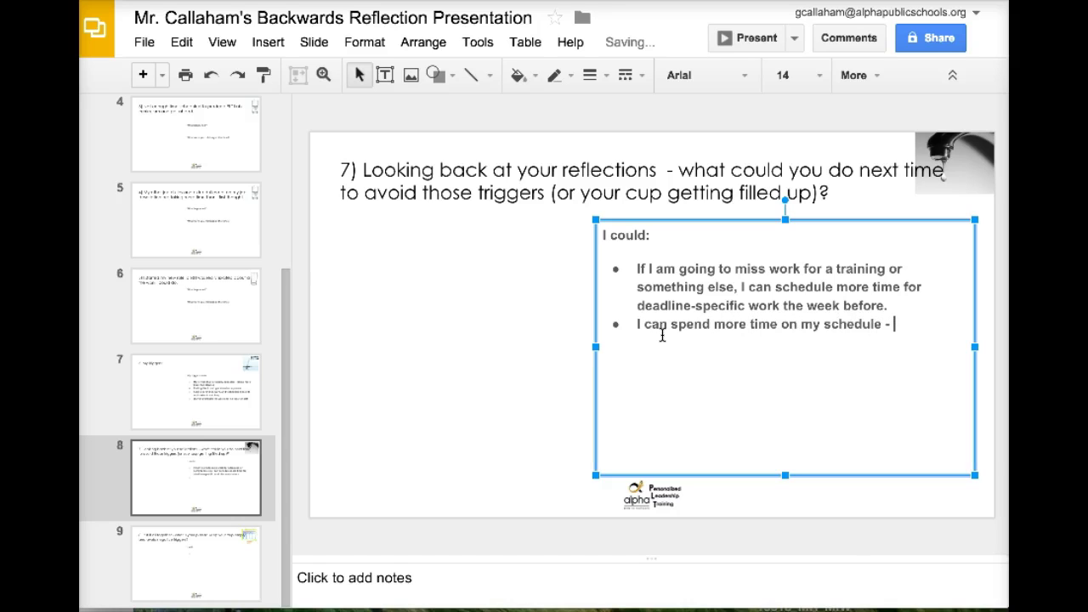
type("figuring out ")
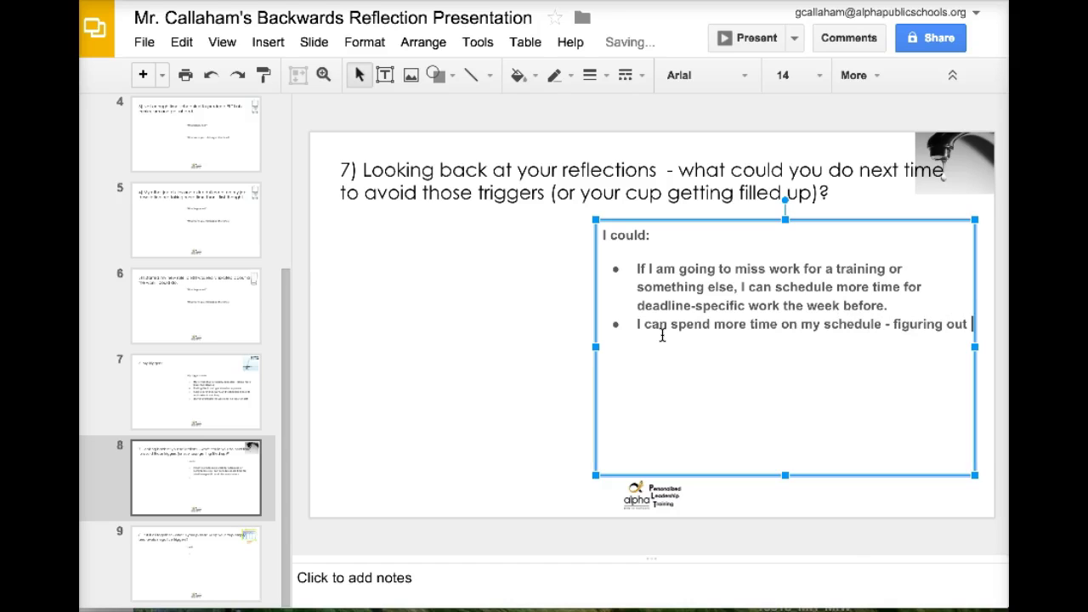
type("how I can have non-cur")
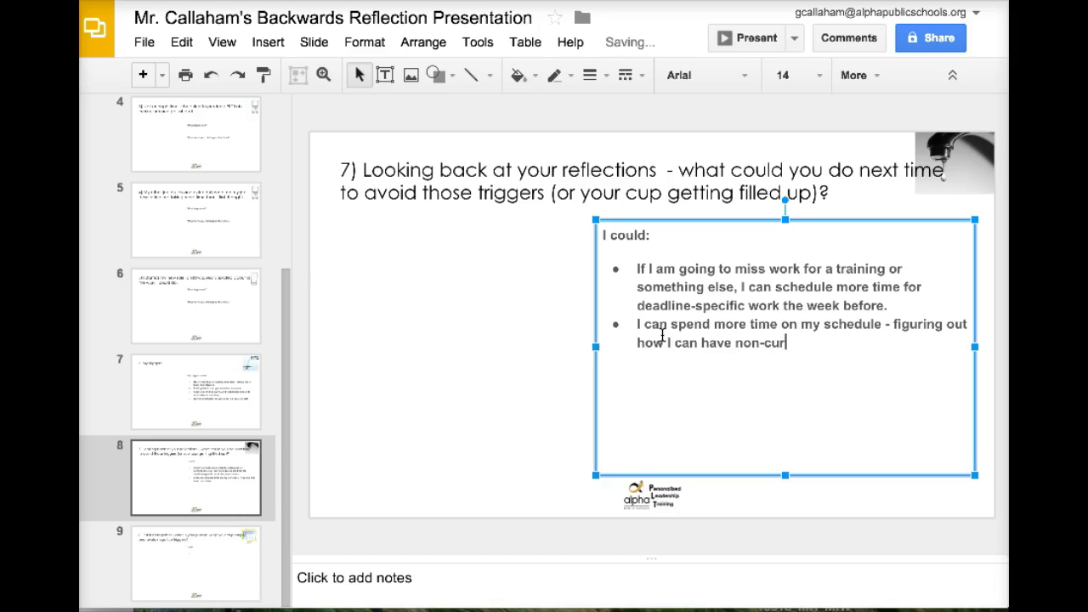
type("riculum work ")
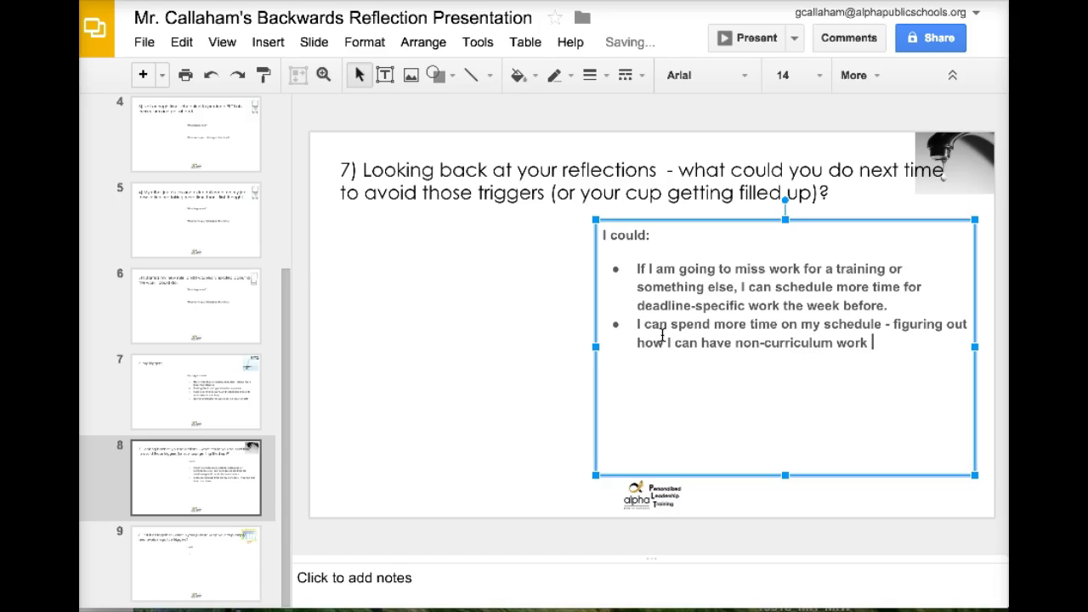
type("happen closer to")
type("happen closer together.")
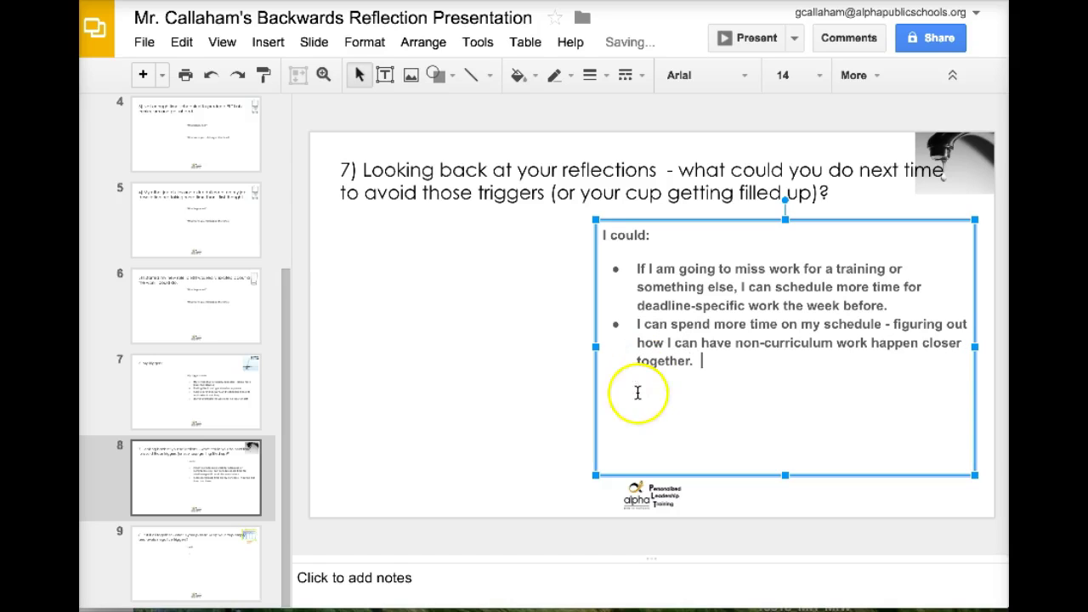
Step: Look over slides 6 and 5 again, then return to slide 8 with both bullets
left_click(224, 310)
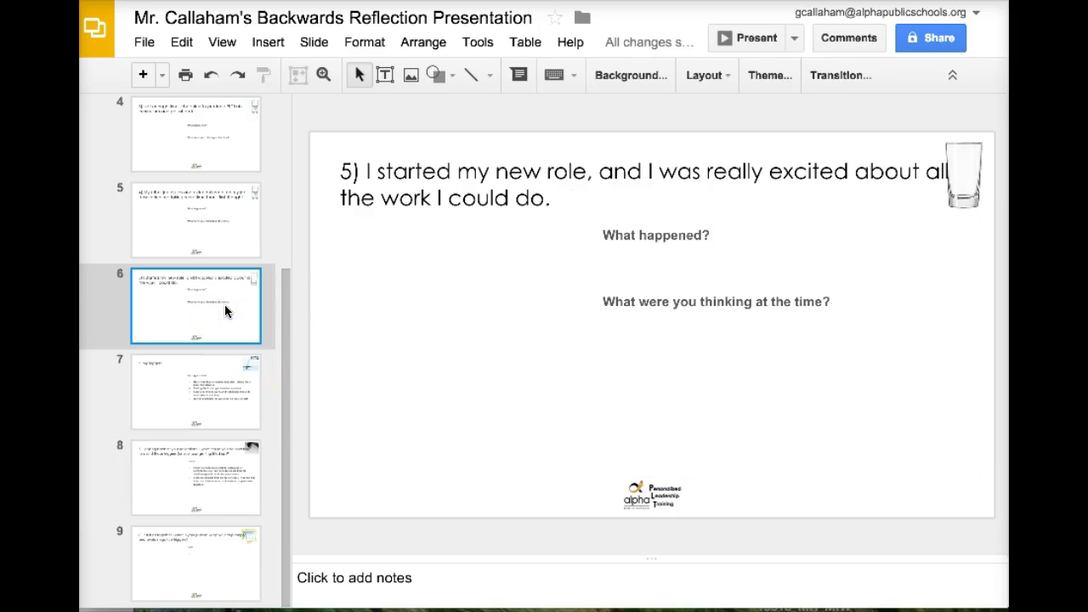
left_click(221, 249)
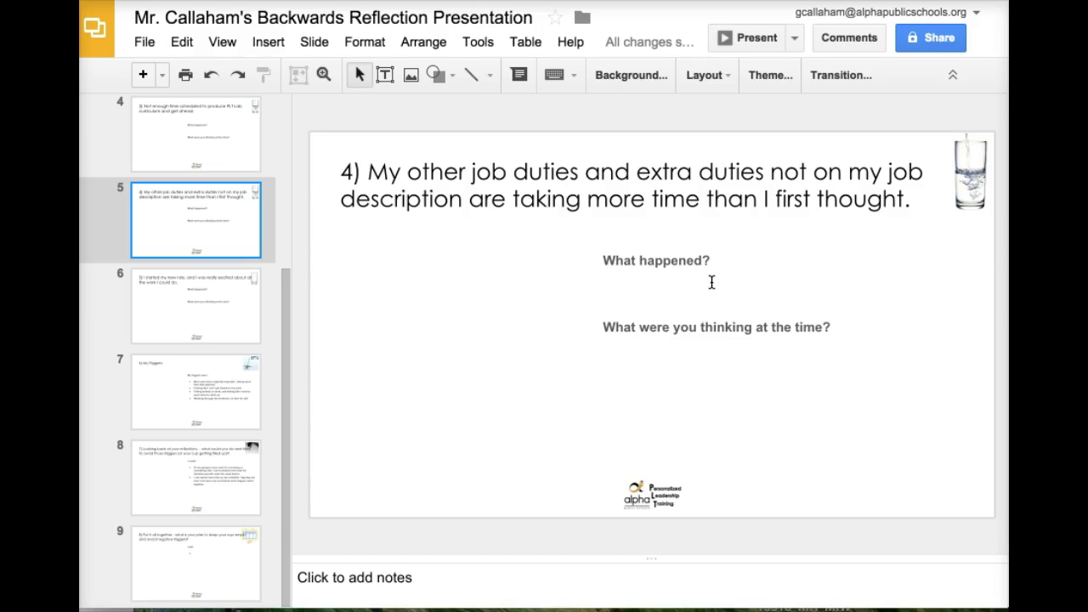
left_click(223, 474)
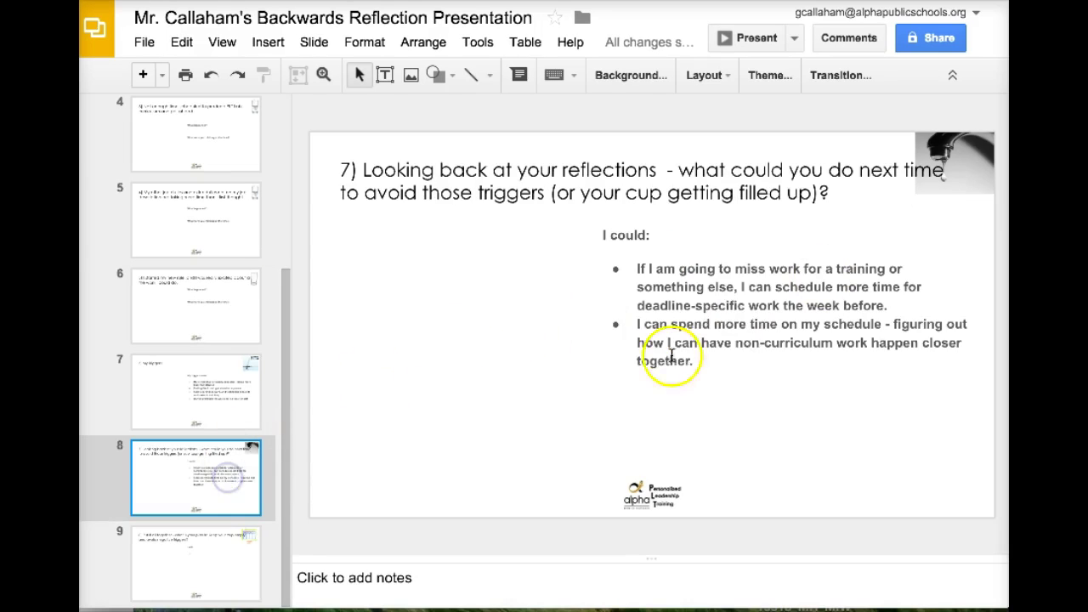